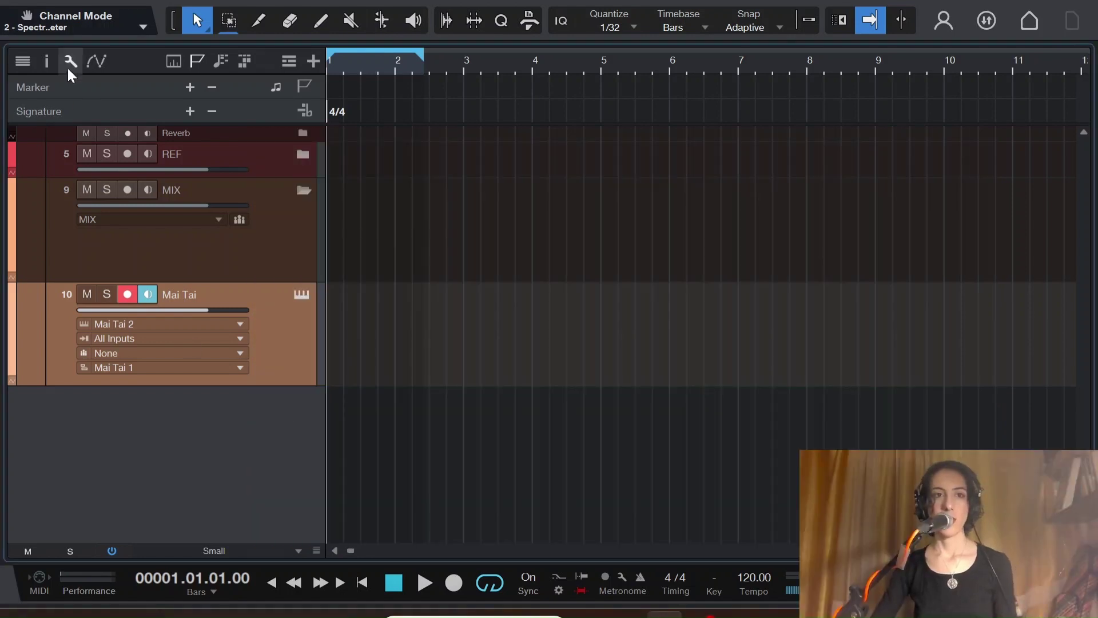
# Step: Add a taller mono audio track named VOX and extend the loop end to just before bar 4
pyautogui.click(313, 60)
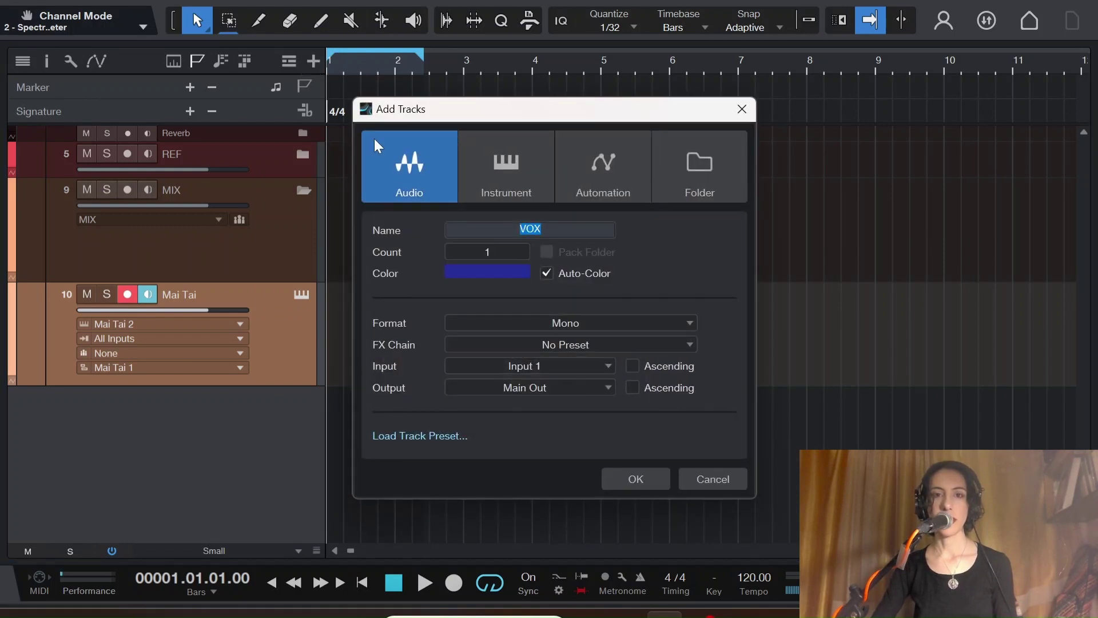
pyautogui.click(636, 480)
pyautogui.moveTo(280, 422); pyautogui.dragTo(290, 446)
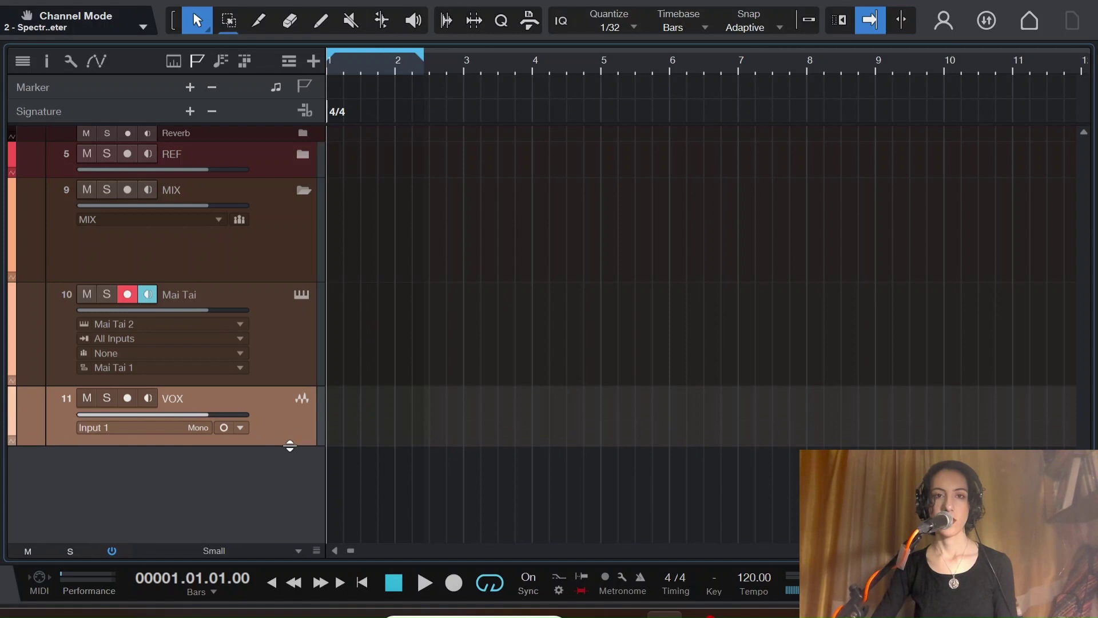
pyautogui.moveTo(426, 60); pyautogui.dragTo(532, 93)
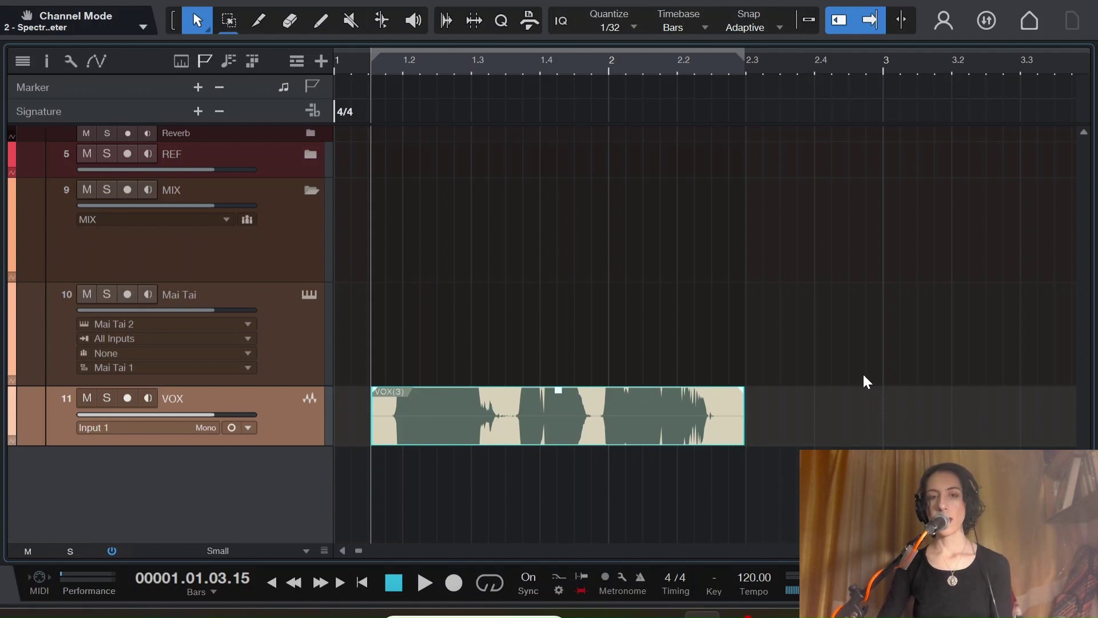
# Step: Record the VOX(3) vocal take and return playback to bar 1
pyautogui.press('space')
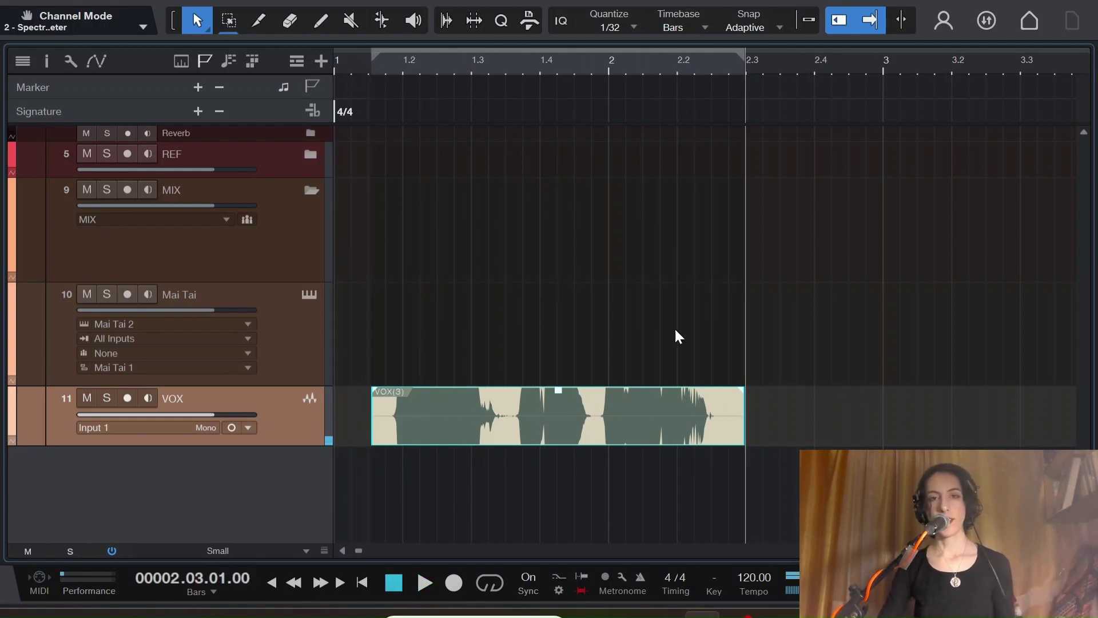
pyautogui.click(366, 57)
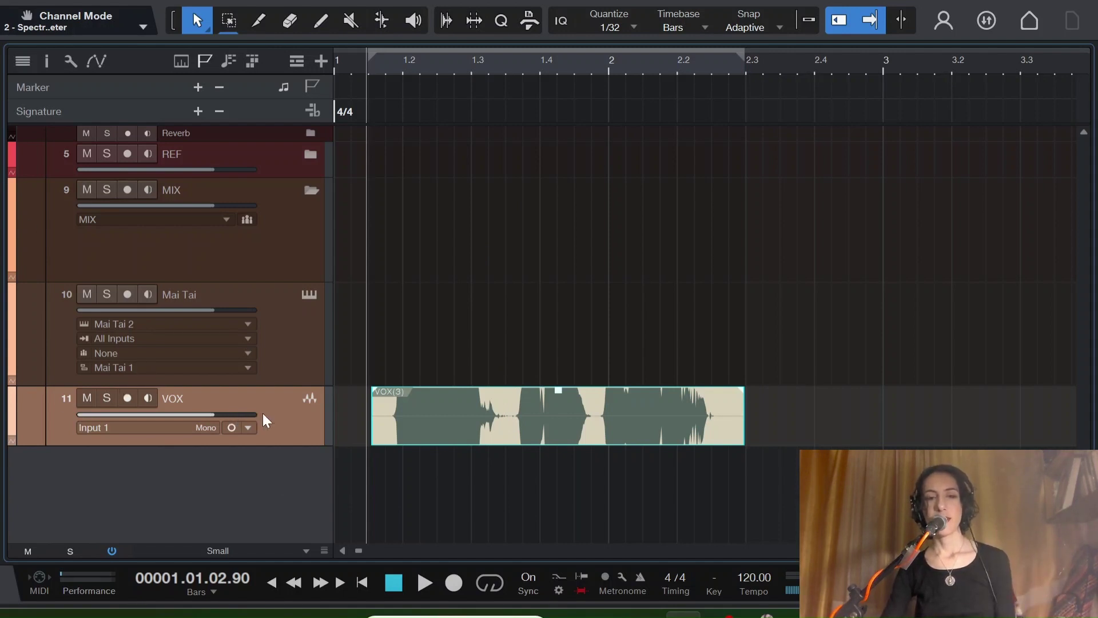
# Step: Show the Inspector for the VOX track and expand it to reveal the clip settings
pyautogui.rightClick(392, 442)
pyautogui.click(311, 406)
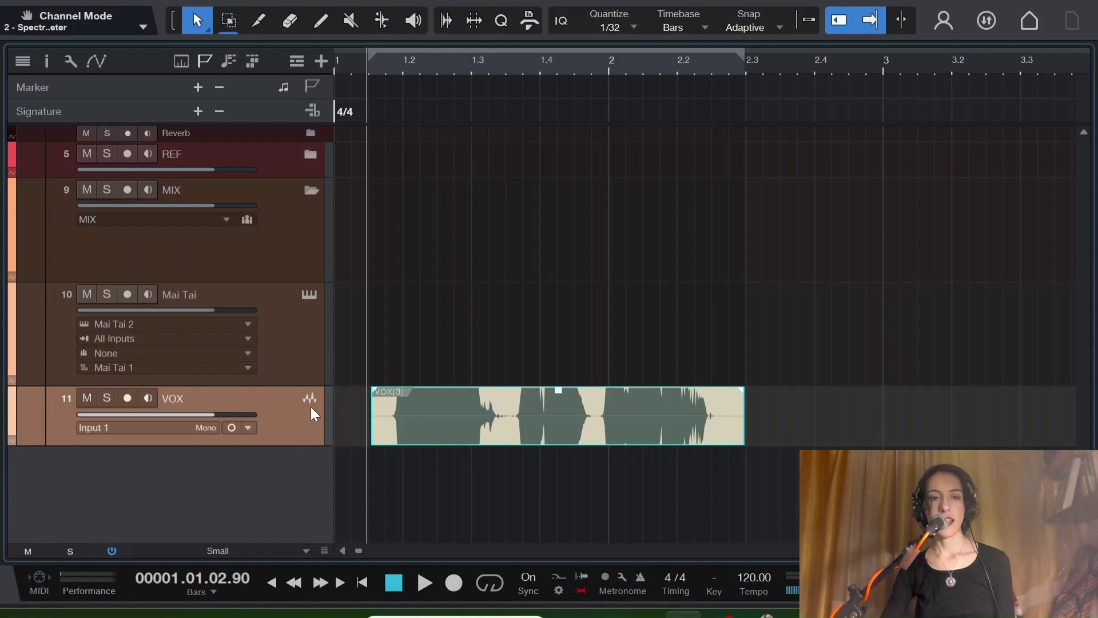
pyautogui.click(47, 61)
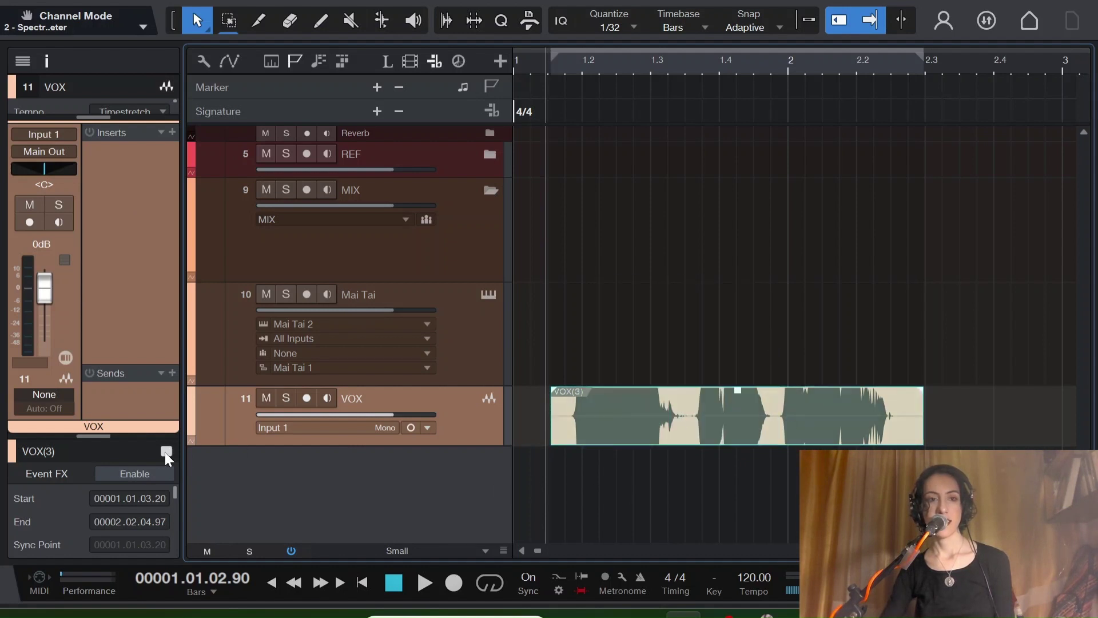
pyautogui.moveTo(105, 437); pyautogui.dragTo(110, 332)
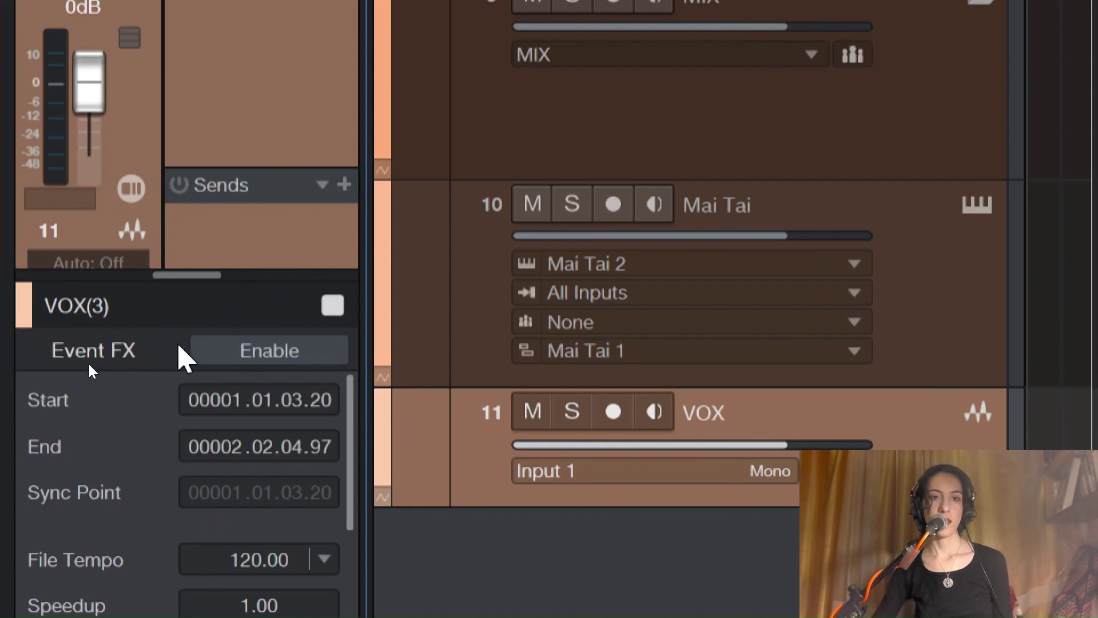
# Step: Enable Event FX on VOX(3) and insert Melodyne, found by searching 'melod'
pyautogui.click(195, 351)
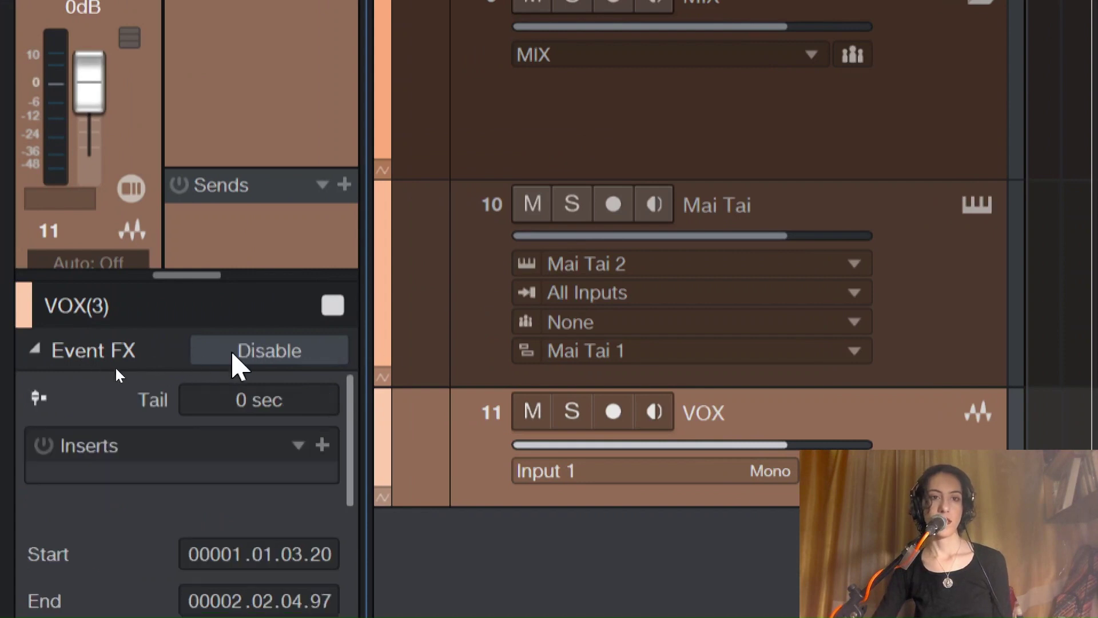
pyautogui.click(322, 449)
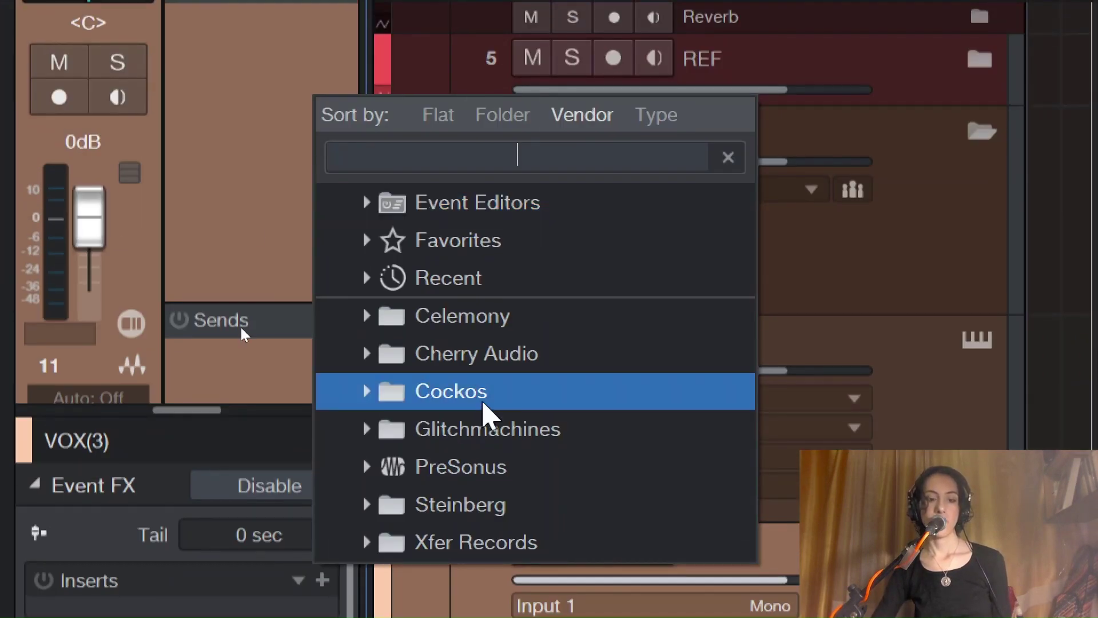
pyautogui.write('mel')
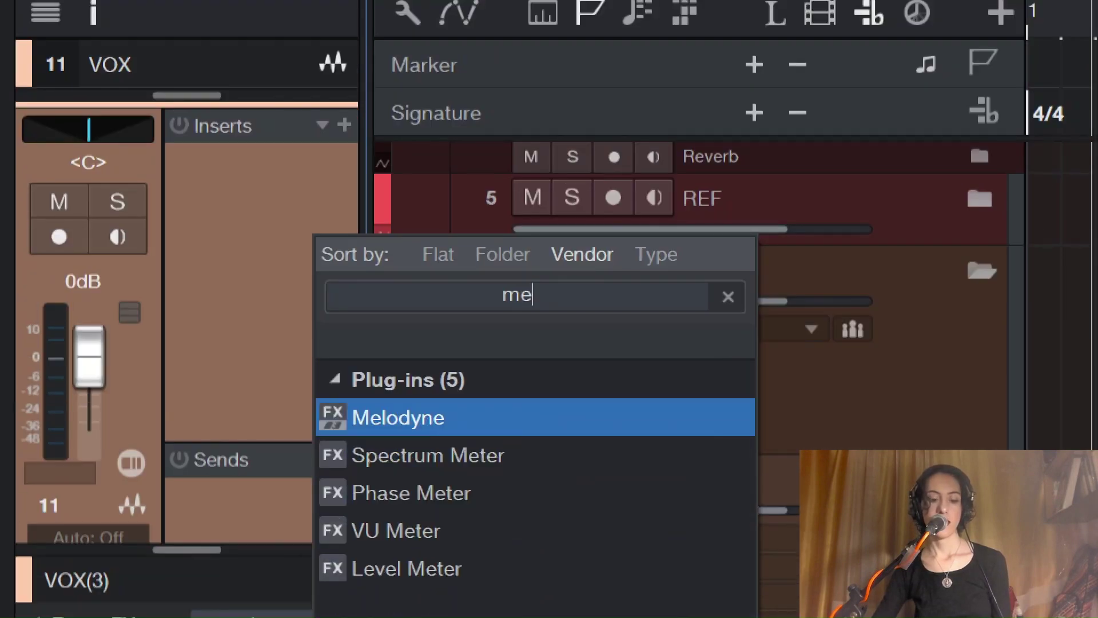
pyautogui.write('od')
pyautogui.click(433, 419)
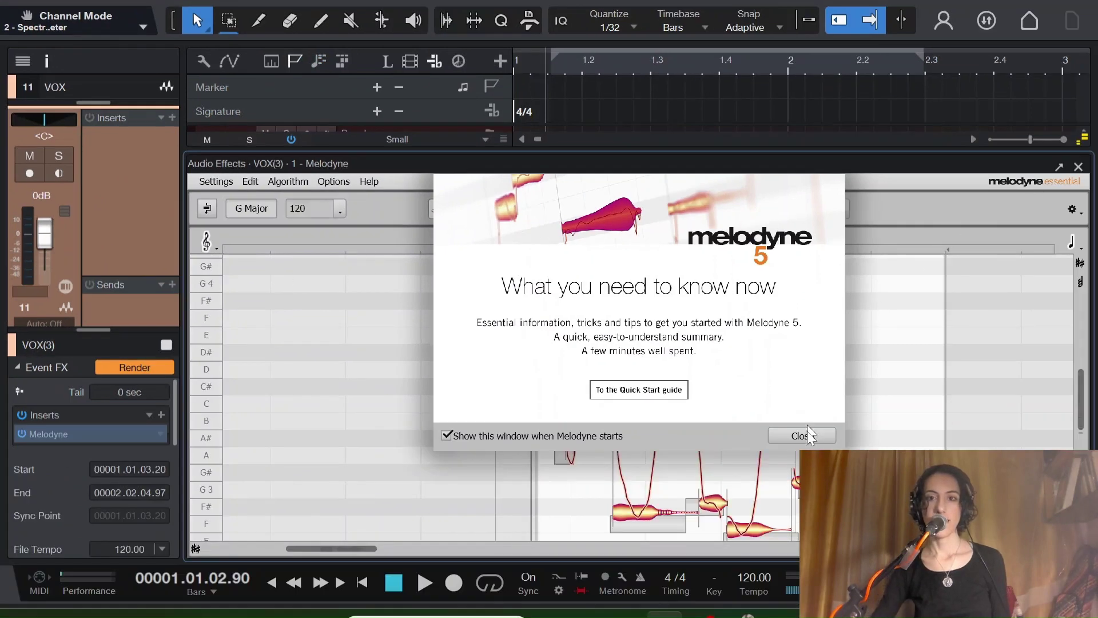
# Step: Dismiss Melodyne's welcome message and select the stray F4, F#3 and E3 notes
pyautogui.click(803, 436)
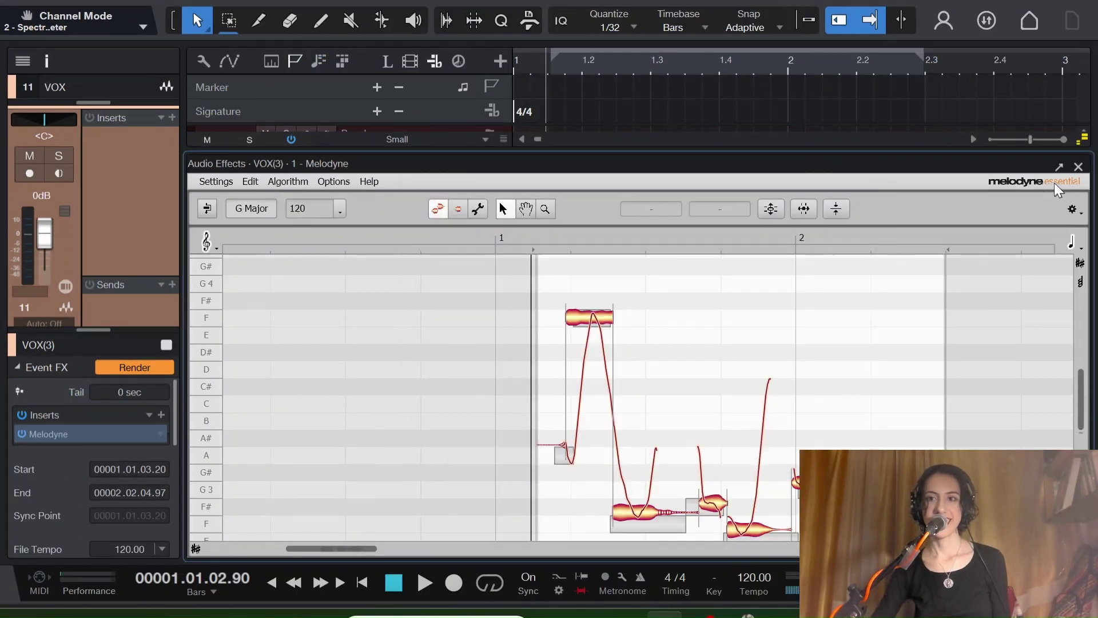
pyautogui.scroll(-3, 667, 397)
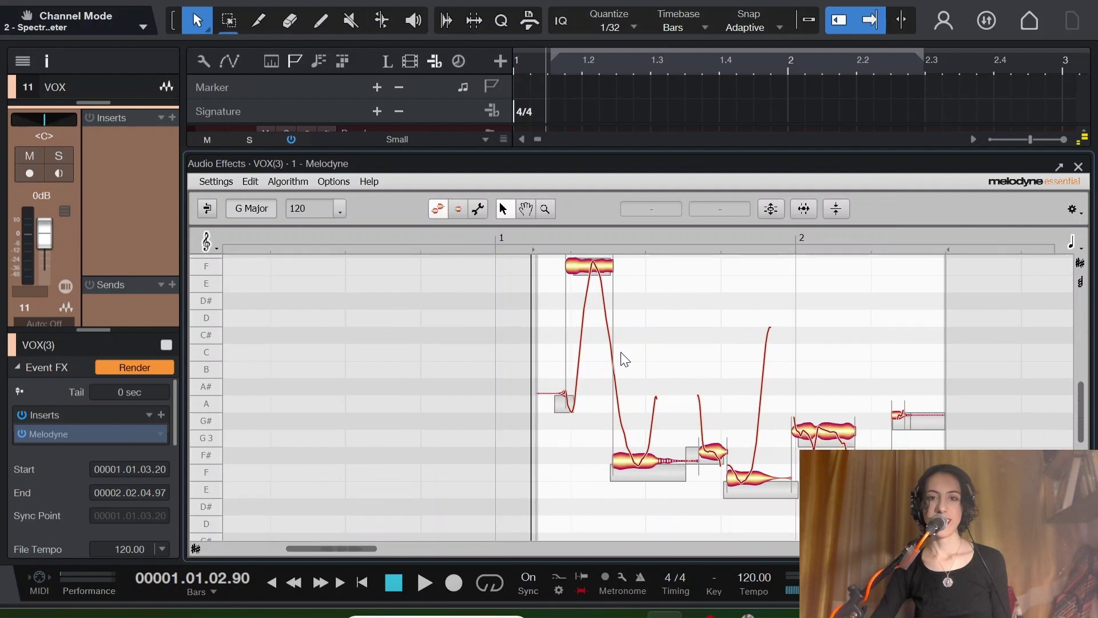
pyautogui.scroll(2, 620, 358)
pyautogui.click(587, 306)
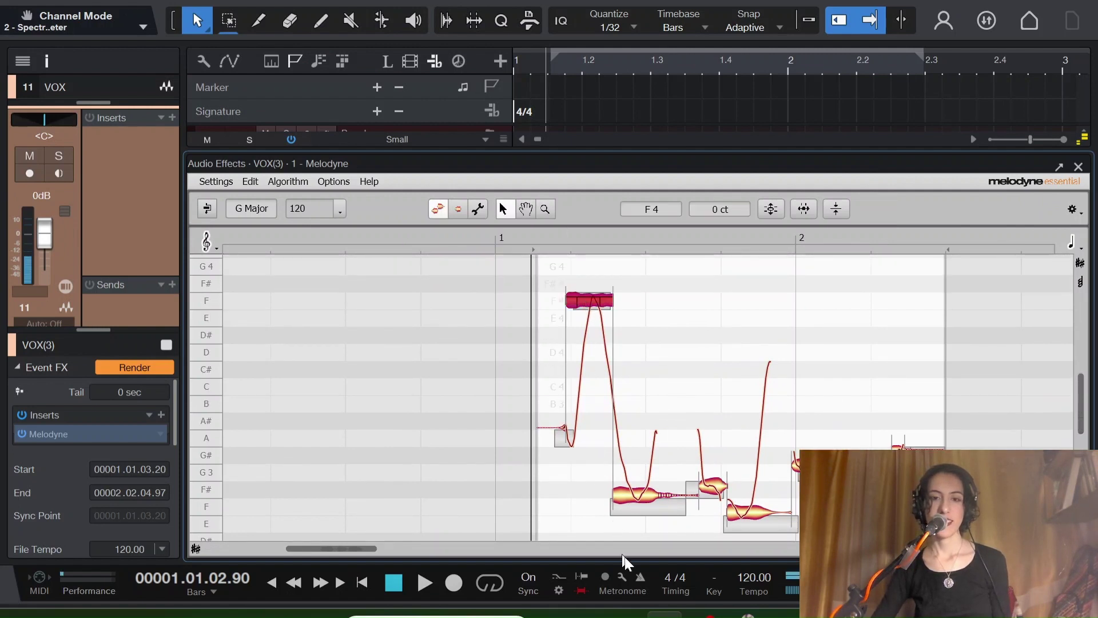
pyautogui.click(634, 499)
pyautogui.click(720, 488)
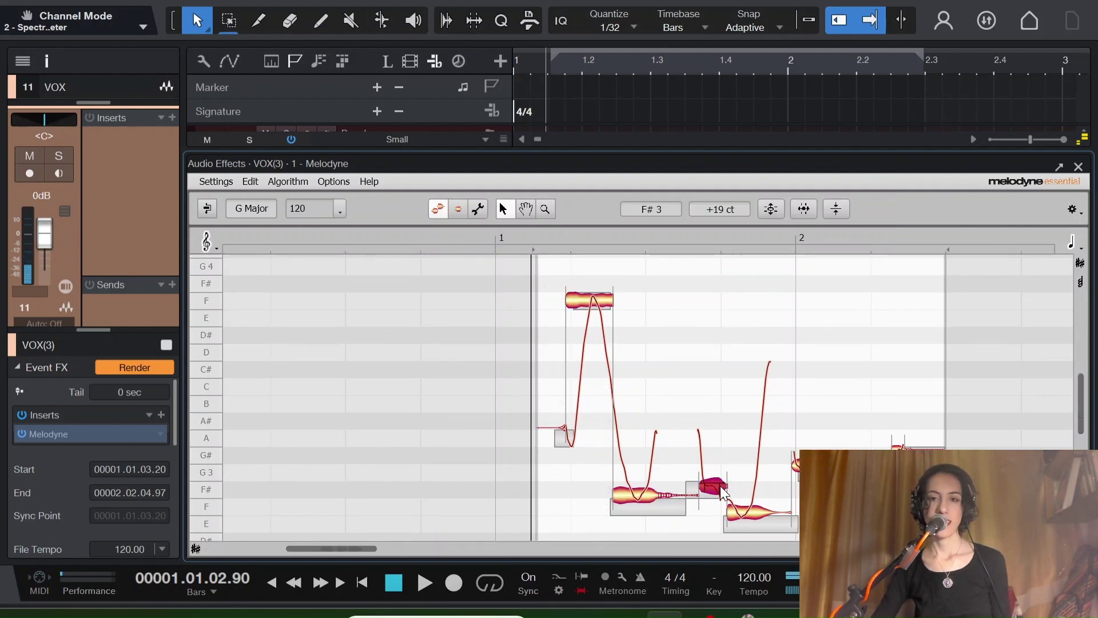
pyautogui.click(741, 511)
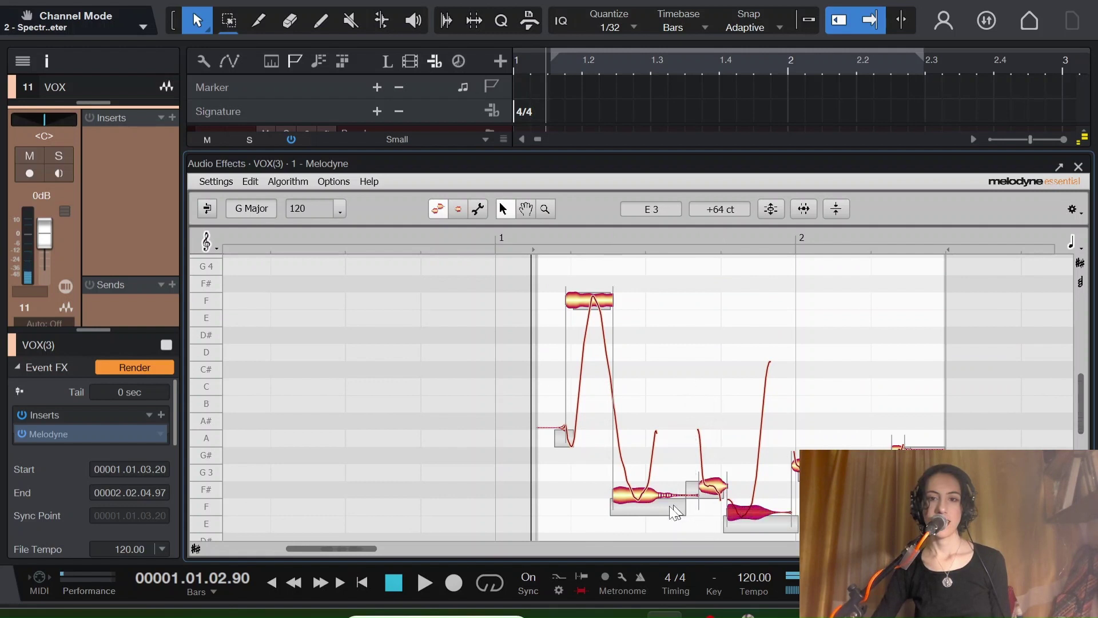
# Step: Move the F4, F#3 and E3 notes to about A#3, and two later low notes to A3
pyautogui.moveTo(638, 502); pyautogui.dragTo(598, 365)
pyautogui.moveTo(579, 296); pyautogui.dragTo(579, 426)
pyautogui.moveTo(722, 491); pyautogui.dragTo(721, 437)
pyautogui.click(746, 522)
pyautogui.moveTo(746, 521); pyautogui.dragTo(746, 432)
pyautogui.moveTo(826, 476); pyautogui.dragTo(826, 442)
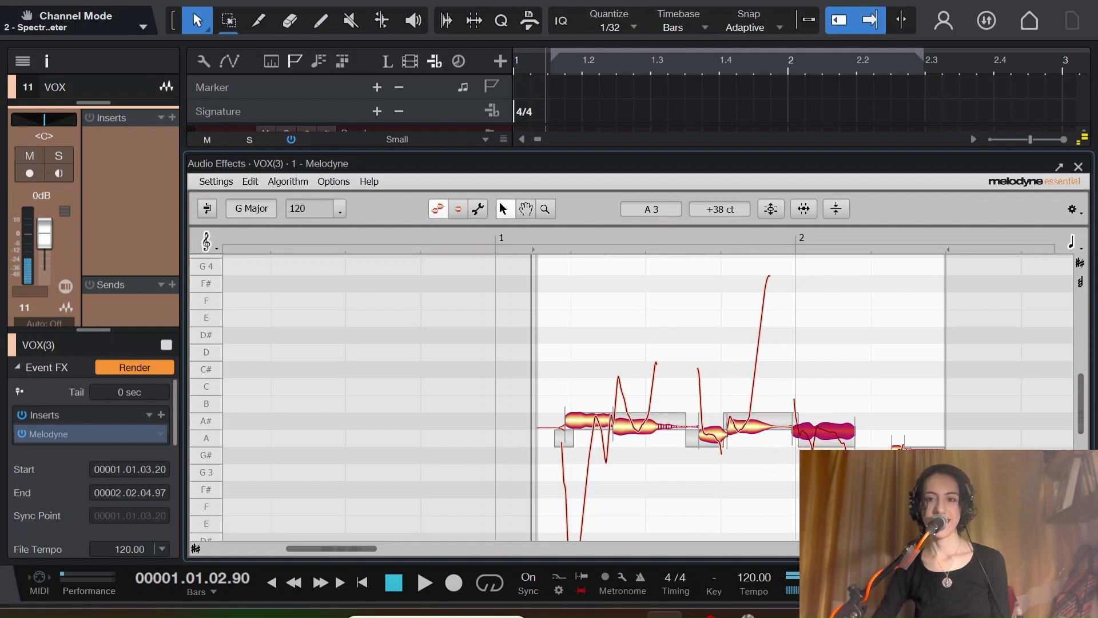
pyautogui.moveTo(868, 486); pyautogui.dragTo(868, 442)
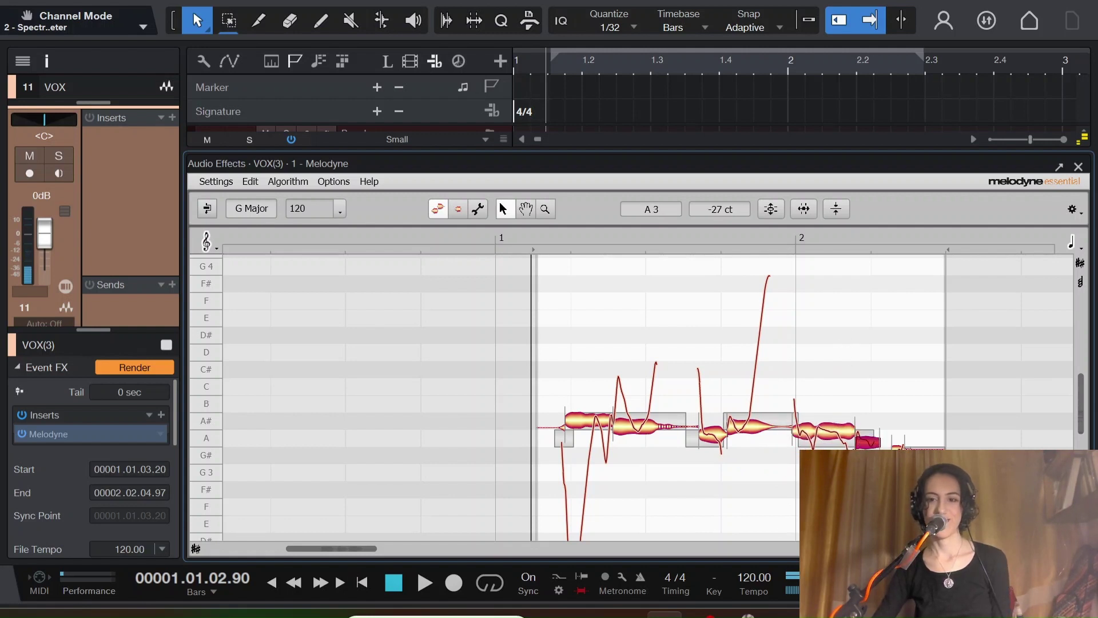
# Step: Snap all notes to exact pitches, then raise the two notes on A to A#3
pyautogui.moveTo(916, 485); pyautogui.dragTo(563, 407)
pyautogui.doubleClick(599, 420)
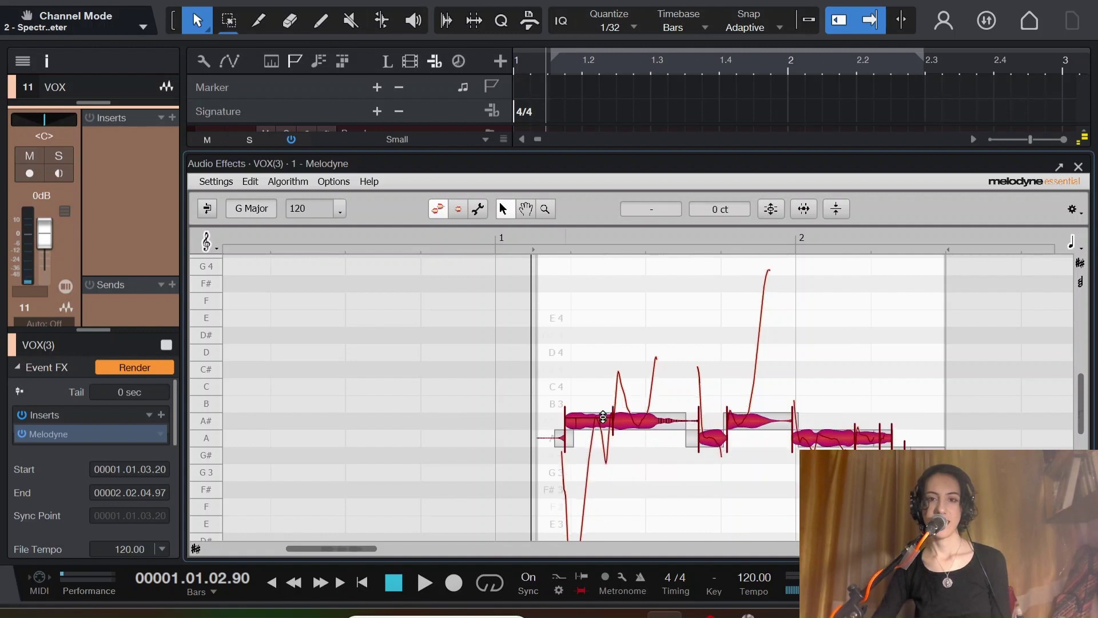
pyautogui.click(718, 487)
pyautogui.click(709, 437)
pyautogui.moveTo(709, 437); pyautogui.dragTo(711, 420)
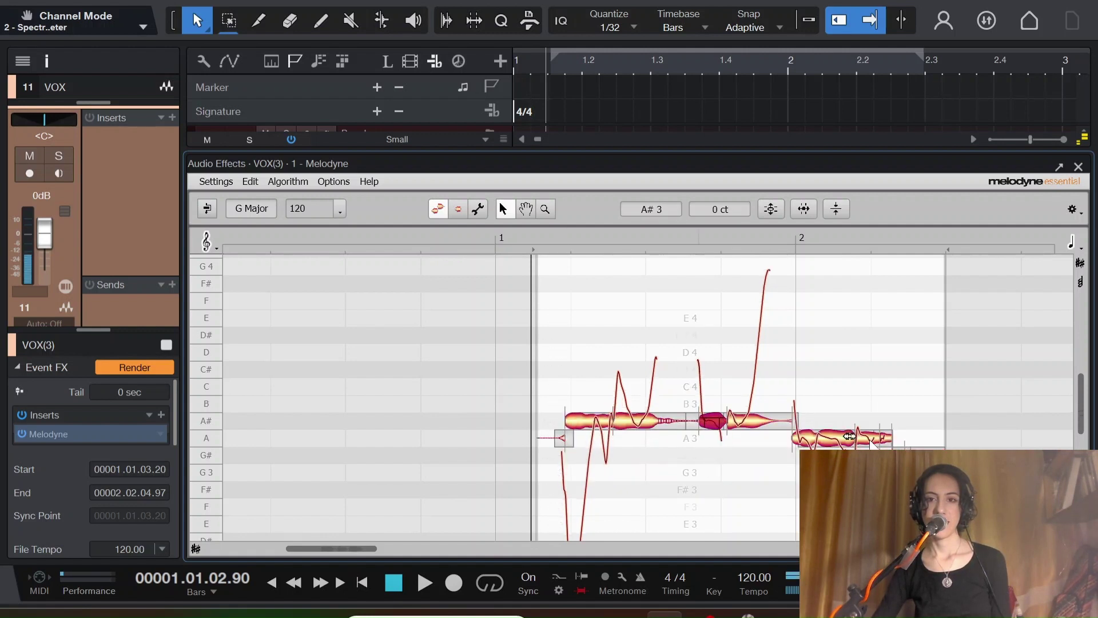
pyautogui.click(842, 438)
pyautogui.moveTo(822, 444); pyautogui.dragTo(901, 426)
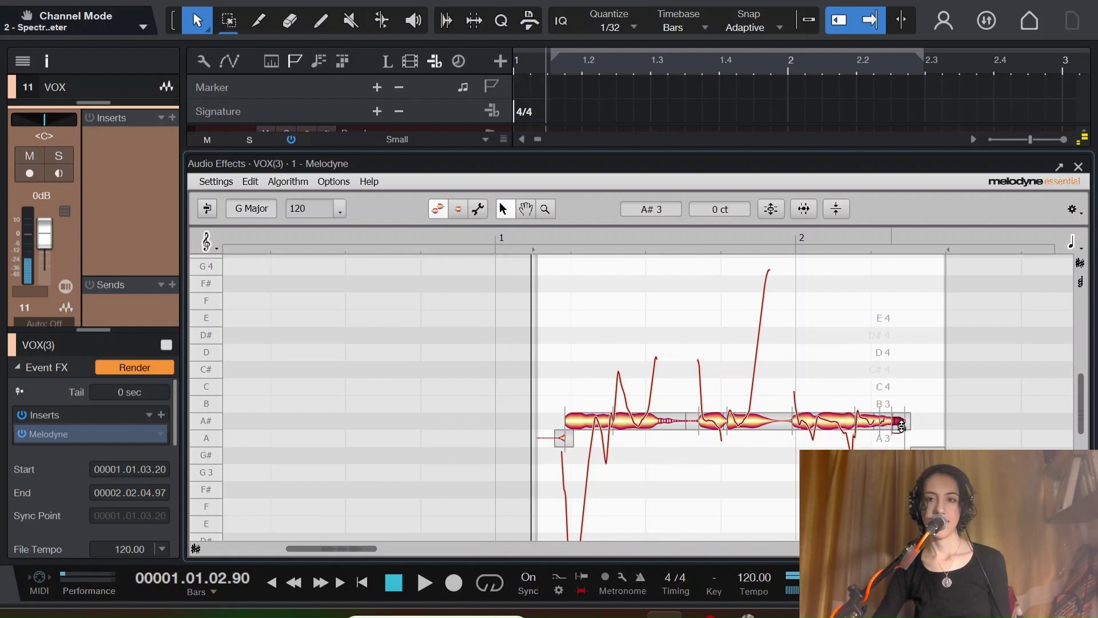
# Step: Play back the corrected vocal take several times from its start
pyautogui.click(540, 242)
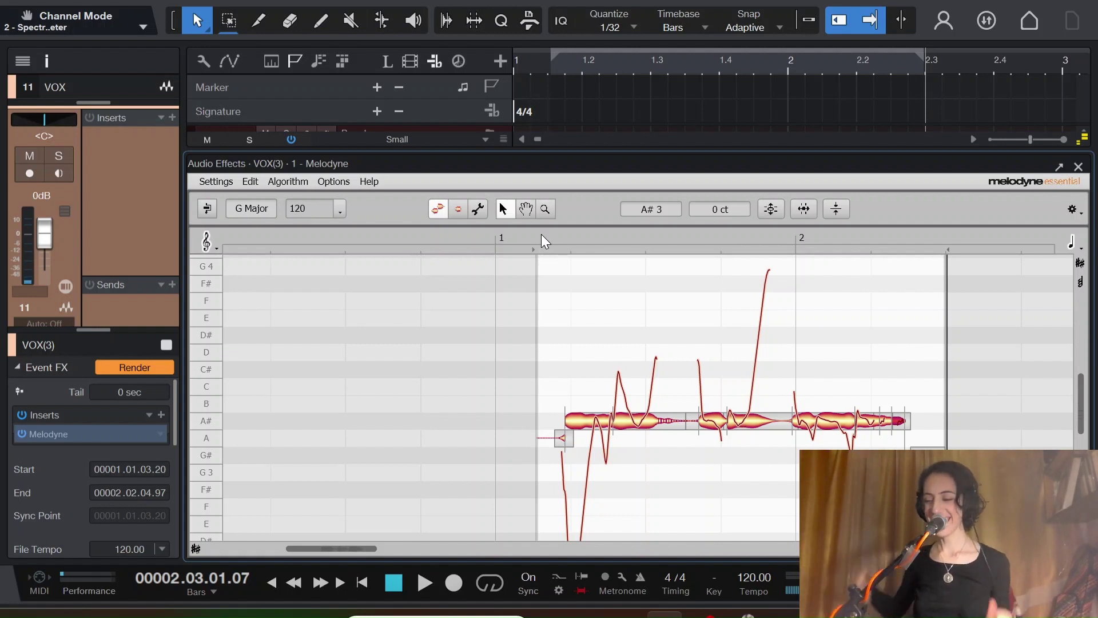
pyautogui.click(537, 238)
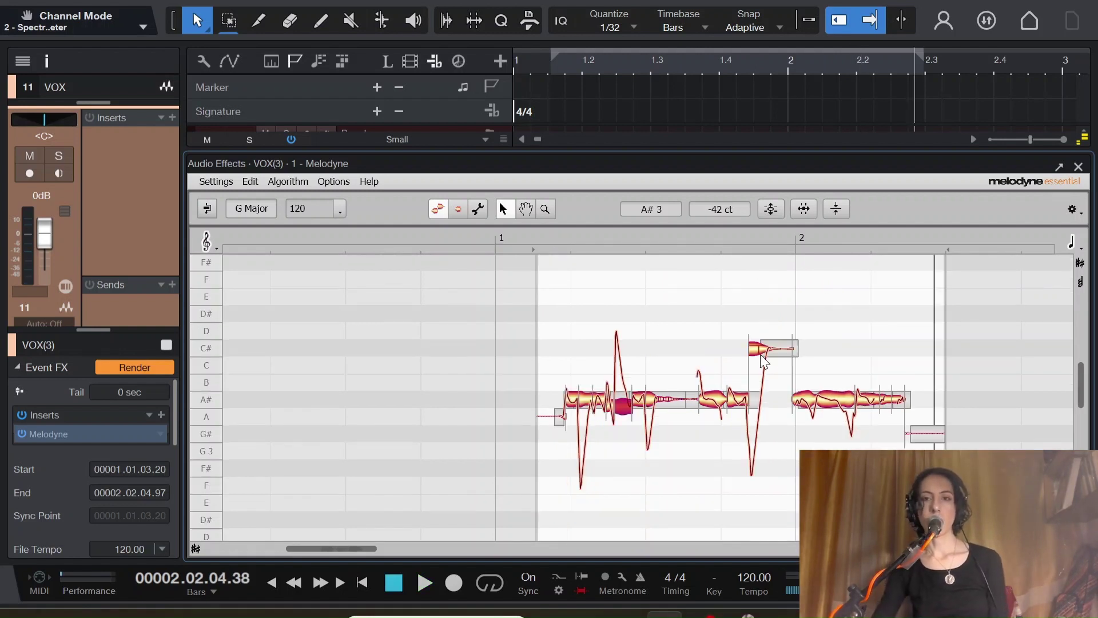
pyautogui.click(535, 234)
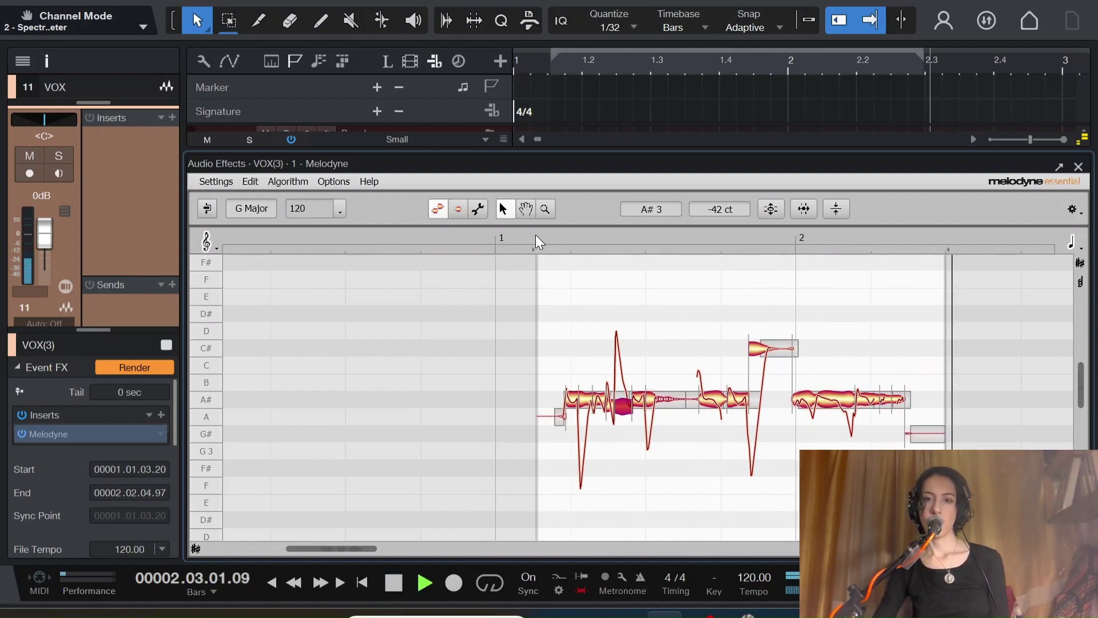
# Step: Close Melodyne, render VOX(3), add the Vocoder insert (searched 'vo') and play through it
pyautogui.click(1079, 167)
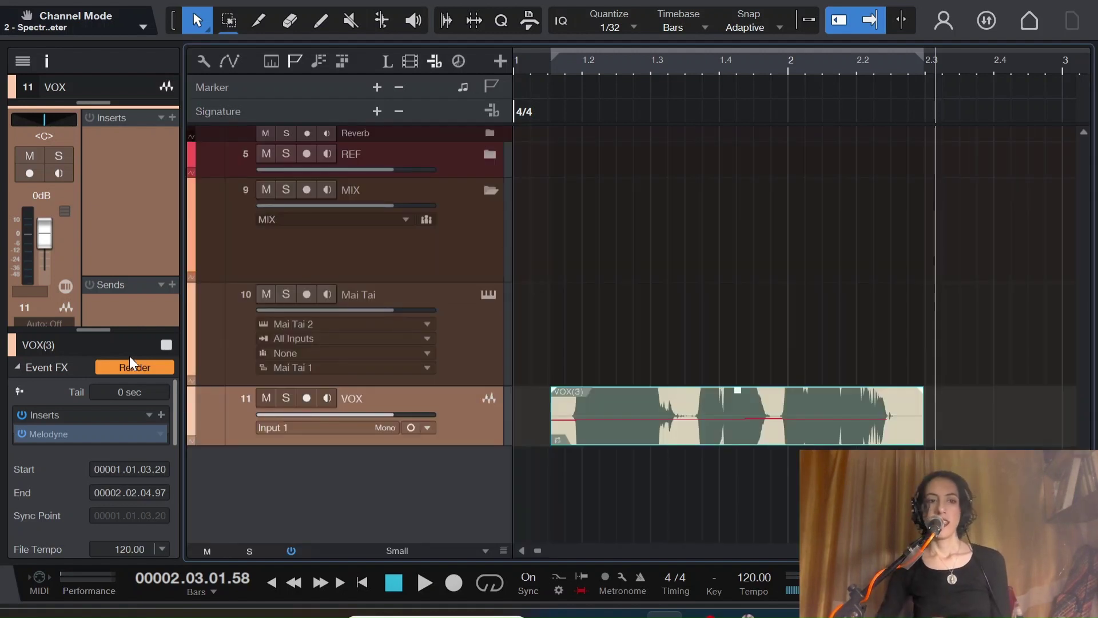
pyautogui.click(129, 372)
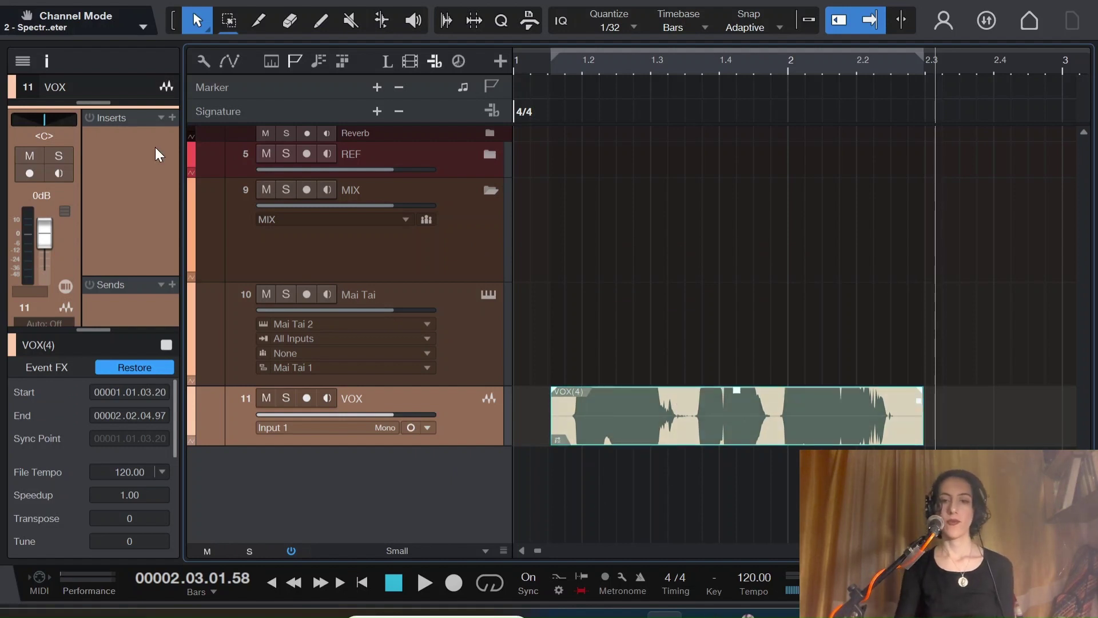
pyautogui.click(170, 114)
pyautogui.write('vo')
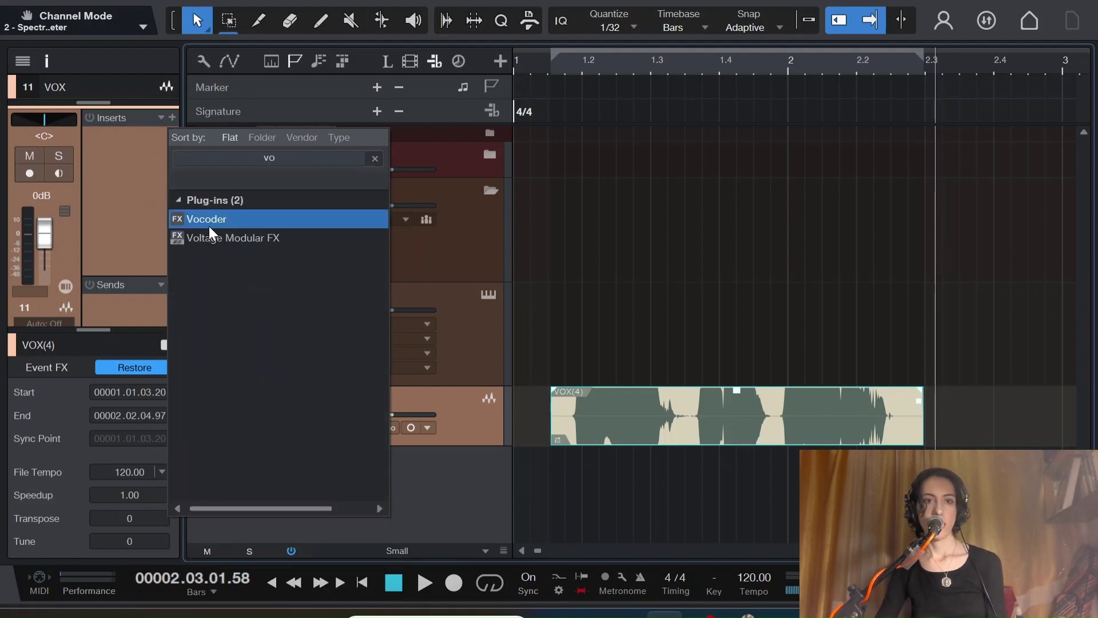
pyautogui.doubleClick(208, 226)
pyautogui.moveTo(626, 61); pyautogui.dragTo(616, 230)
pyautogui.press('space')
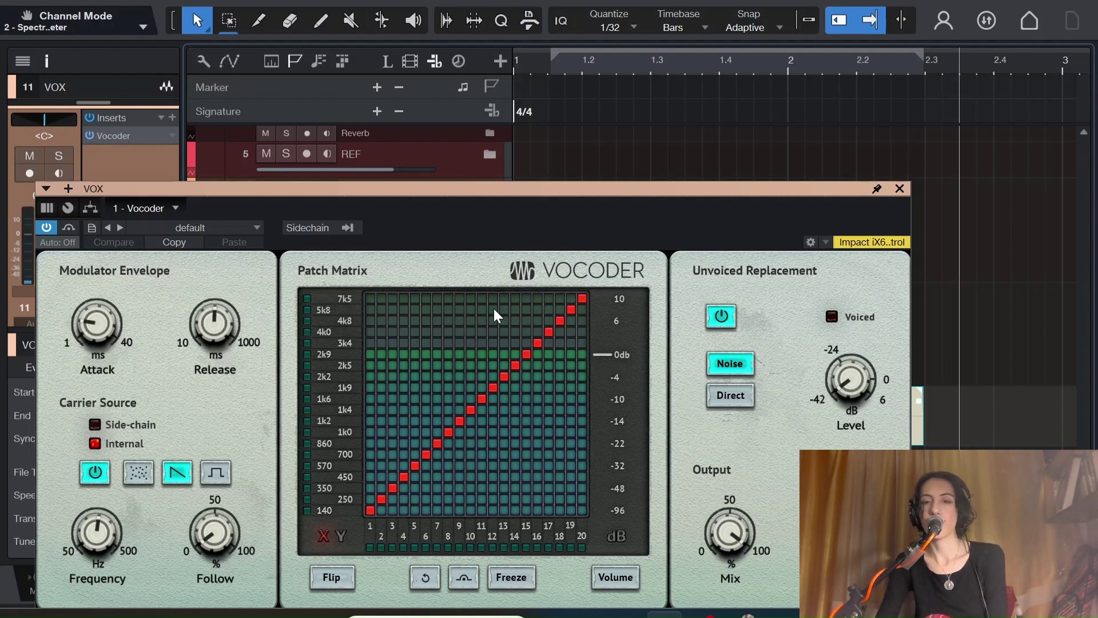
# Step: Load the Vocoder's Young Robot preset, play the vocal through it, and close the Vocoder window
pyautogui.moveTo(395, 214); pyautogui.dragTo(399, 189)
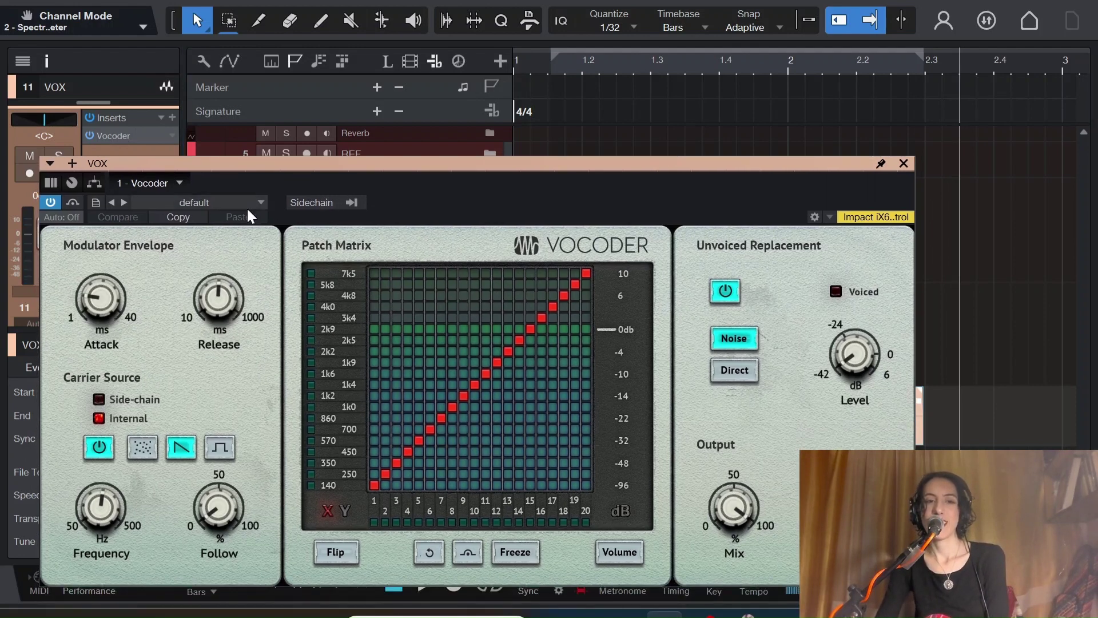
pyautogui.click(219, 207)
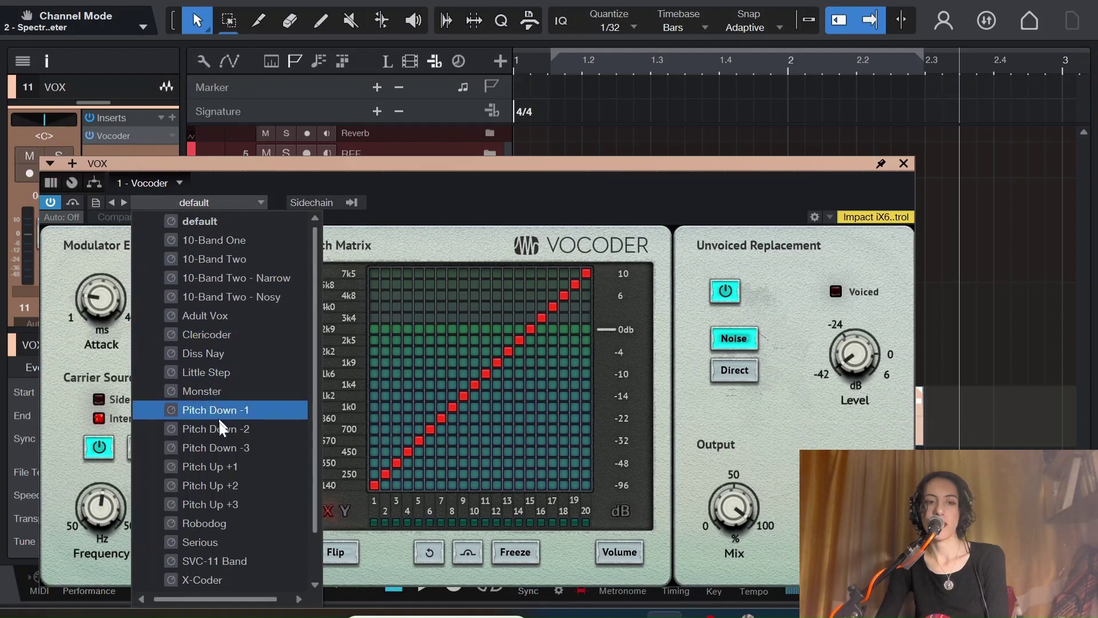
pyautogui.scroll(1, 208, 578)
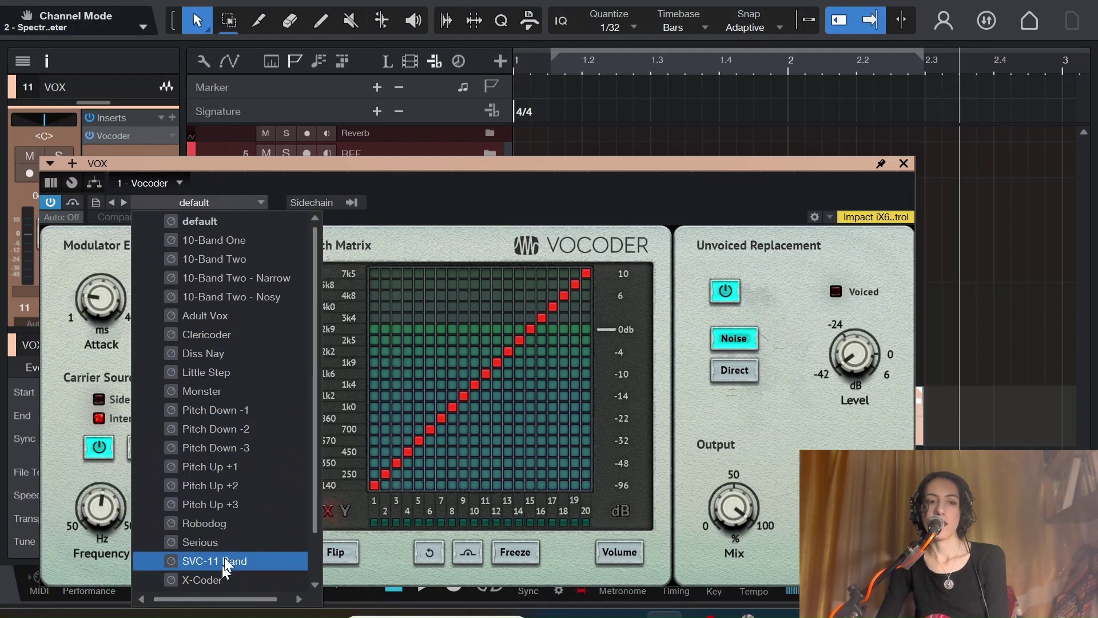
pyautogui.scroll(-3, 227, 300)
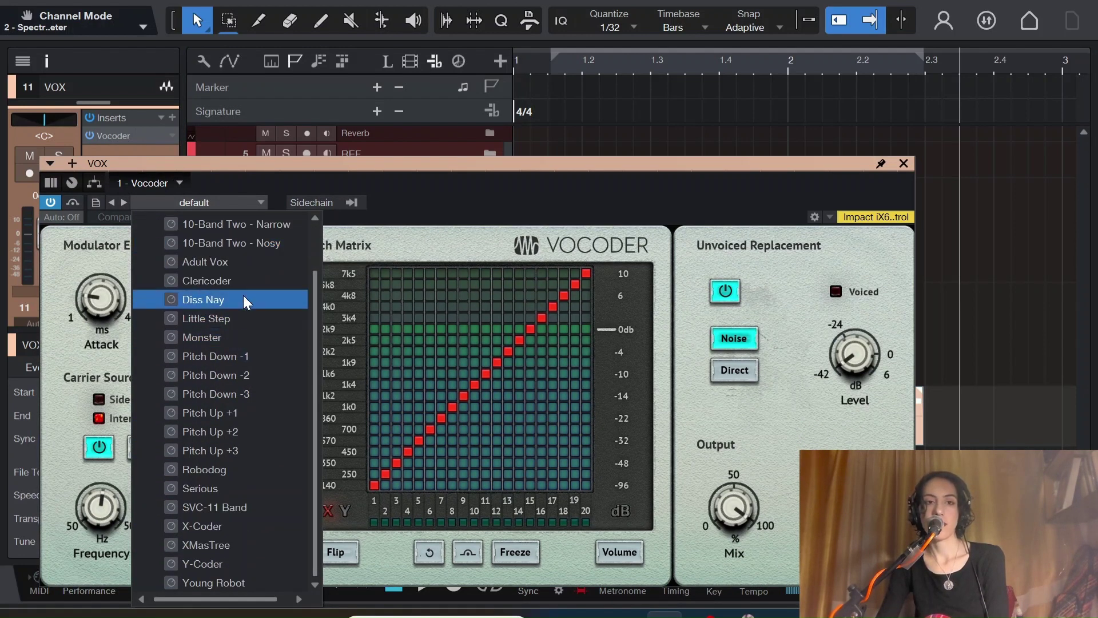
pyautogui.click(240, 582)
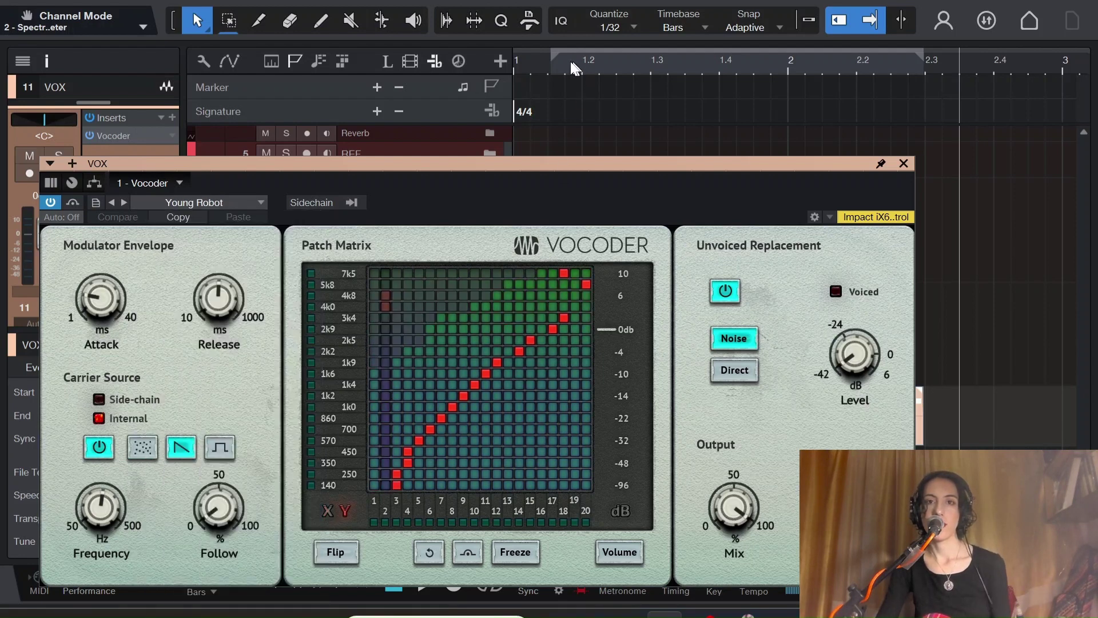
pyautogui.press('space')
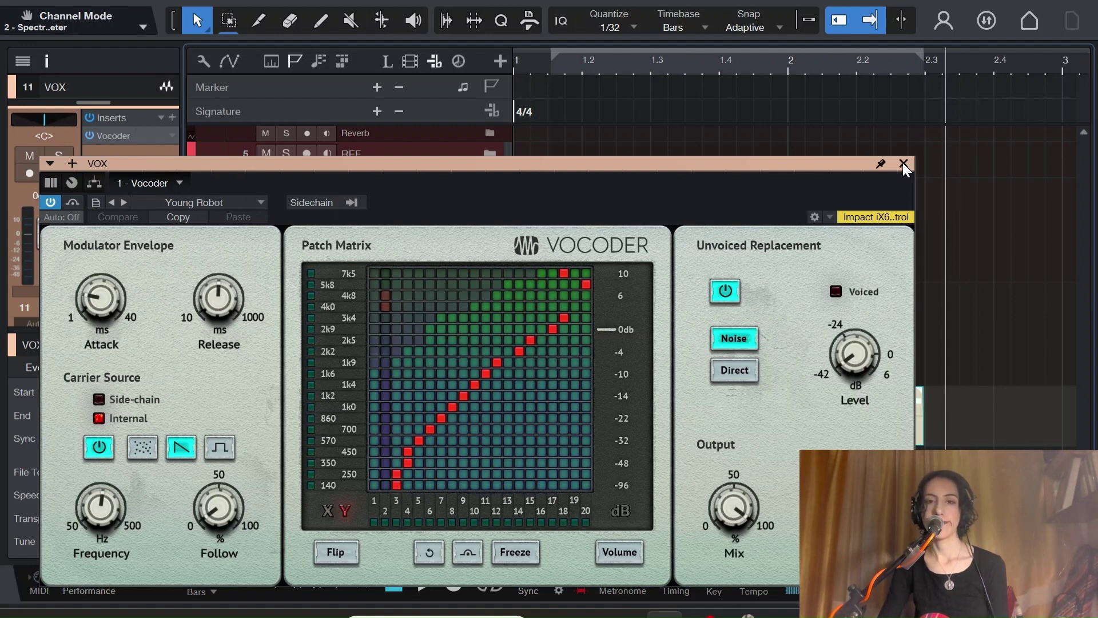
pyautogui.click(902, 164)
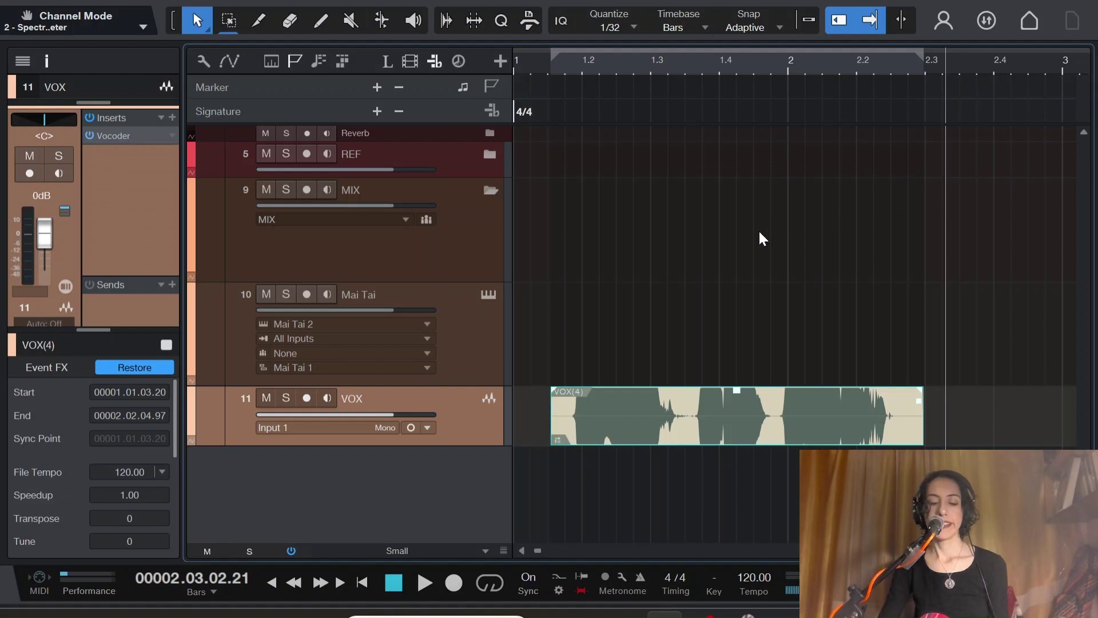